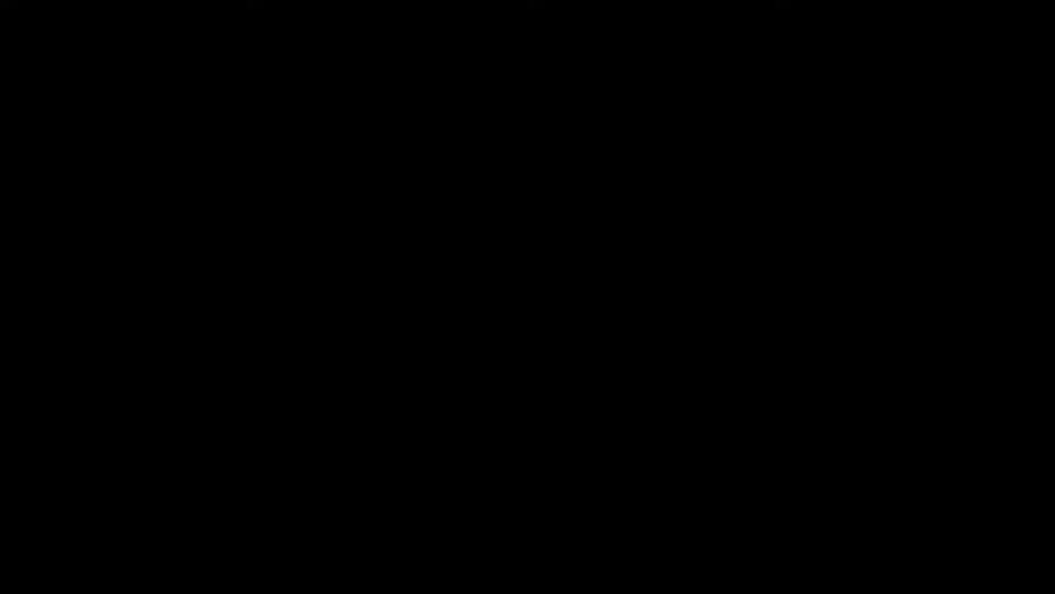
- Bring the File Explorer window showing the C: drive to the front
mouse_move(199, 587)
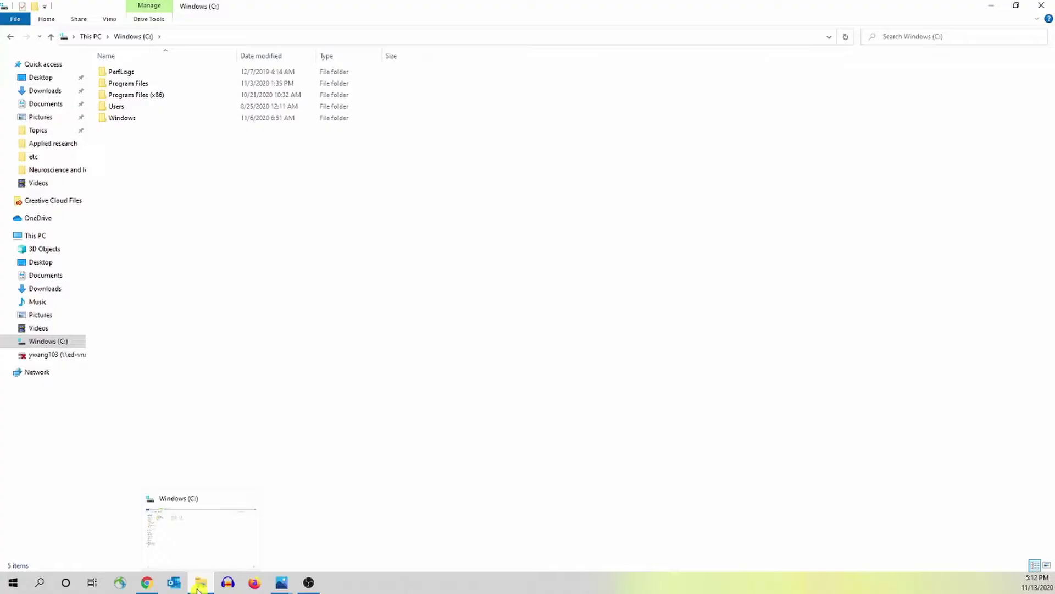
left_click(199, 587)
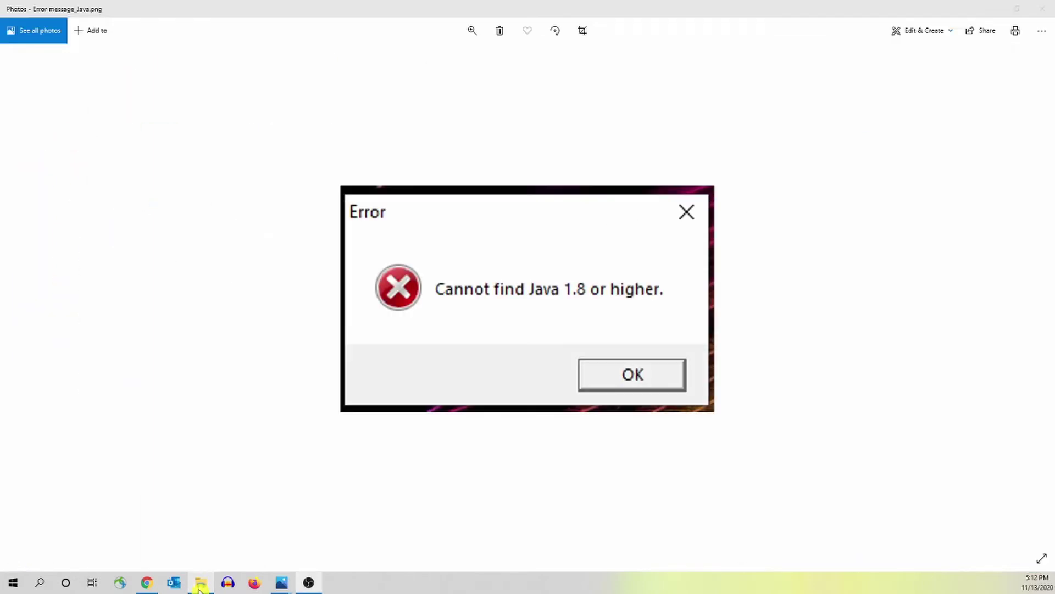
left_click(199, 587)
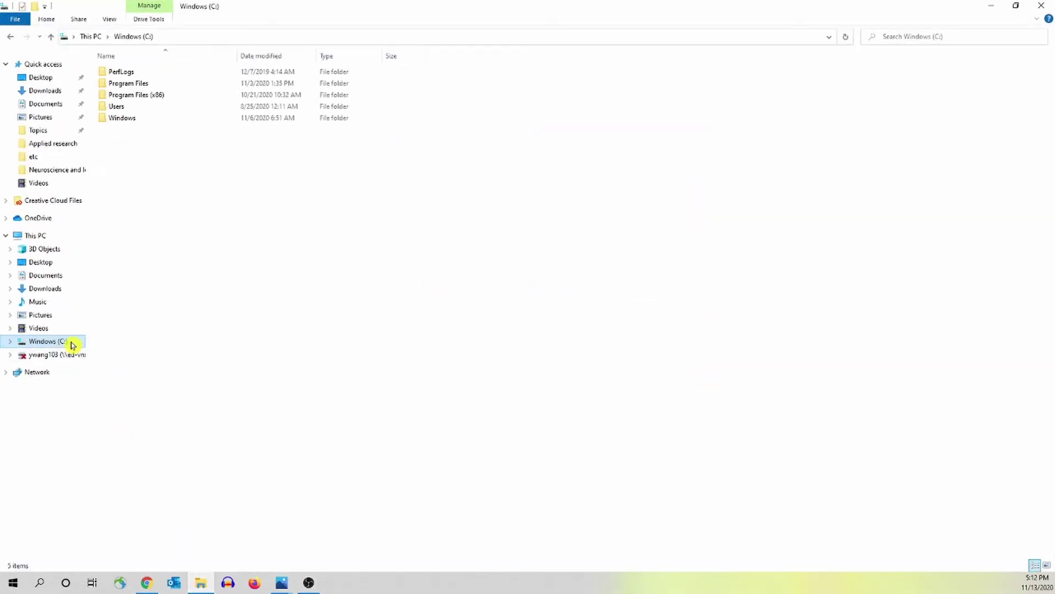
- Open Program Files (x86), then its Java folder containing jre1.8.0_261
left_click(174, 98)
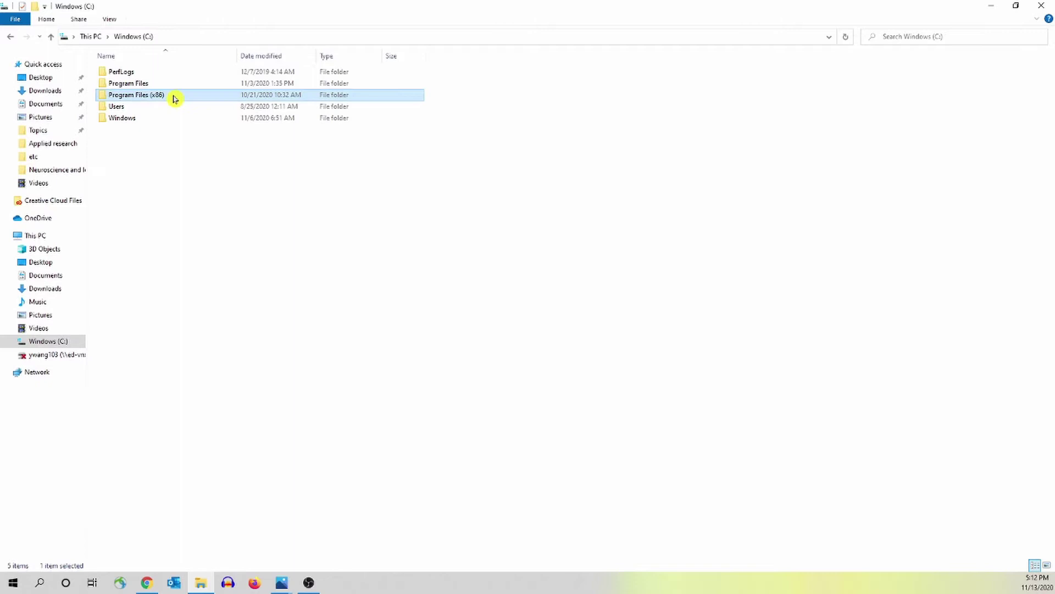
double_click(200, 97)
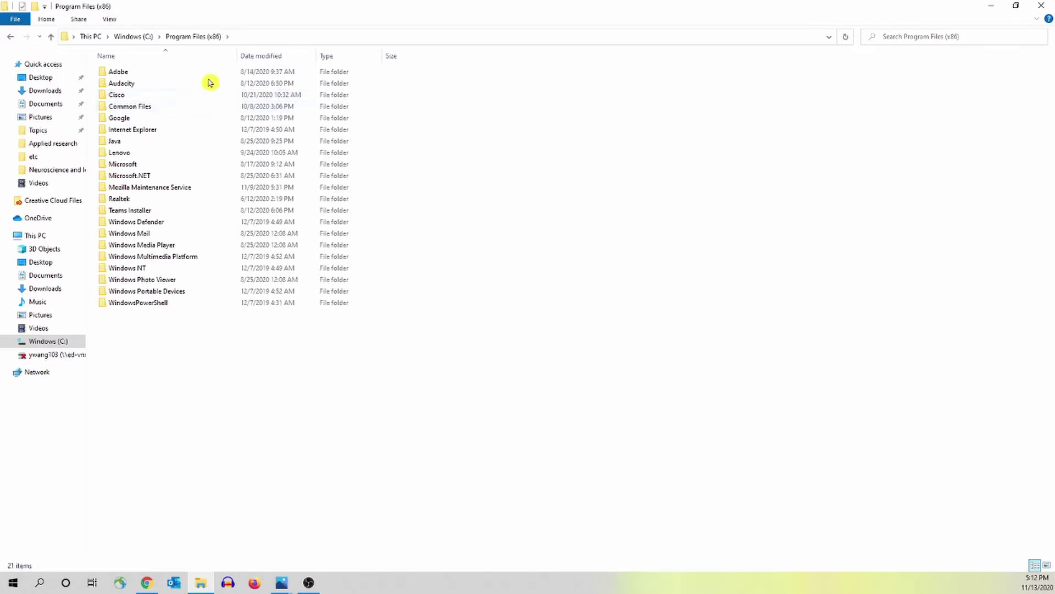
mouse_move(205, 147)
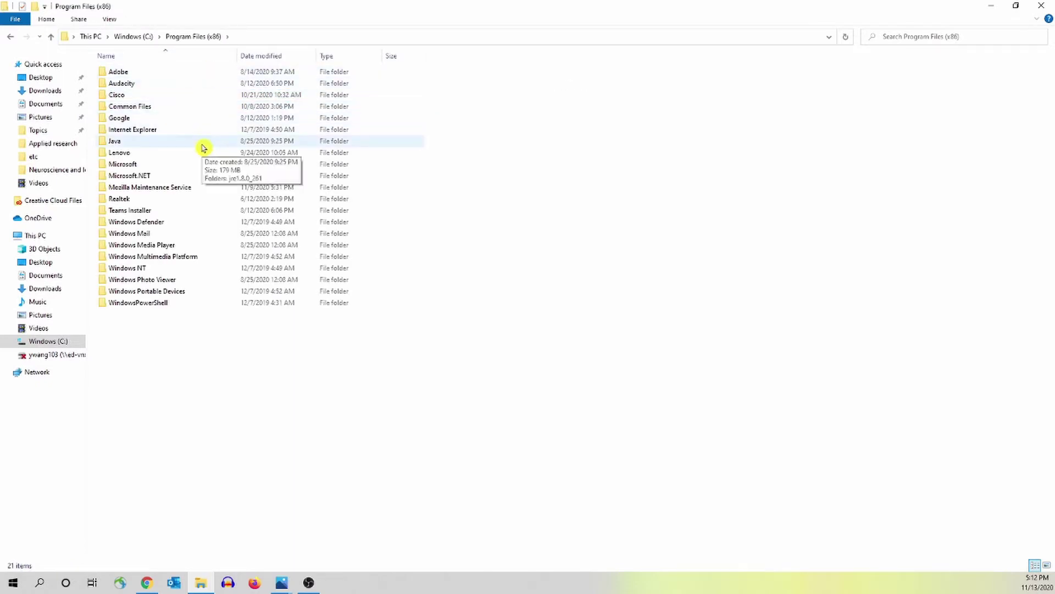
double_click(206, 147)
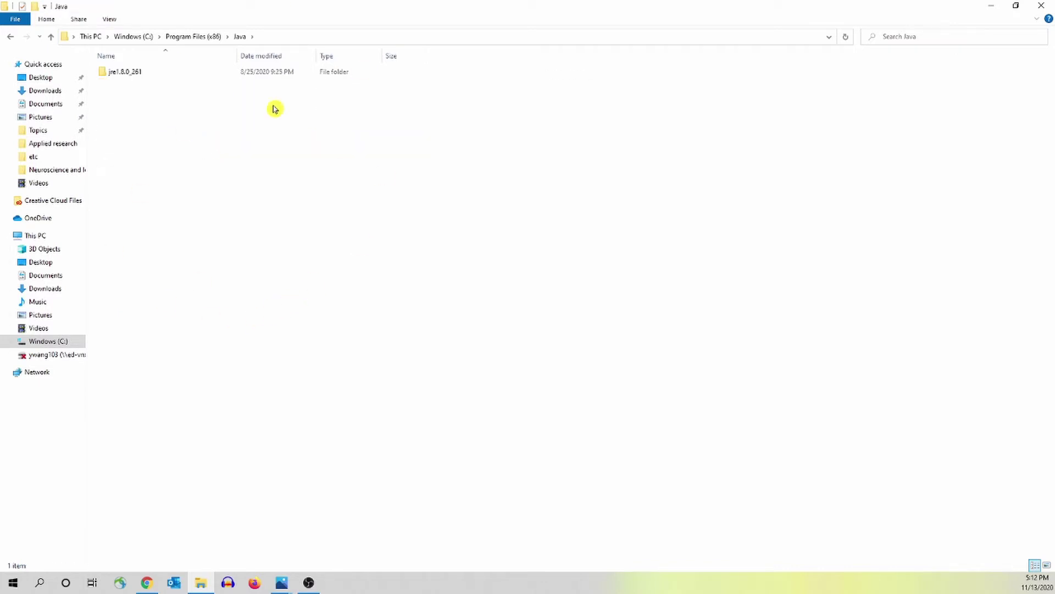
mouse_move(202, 73)
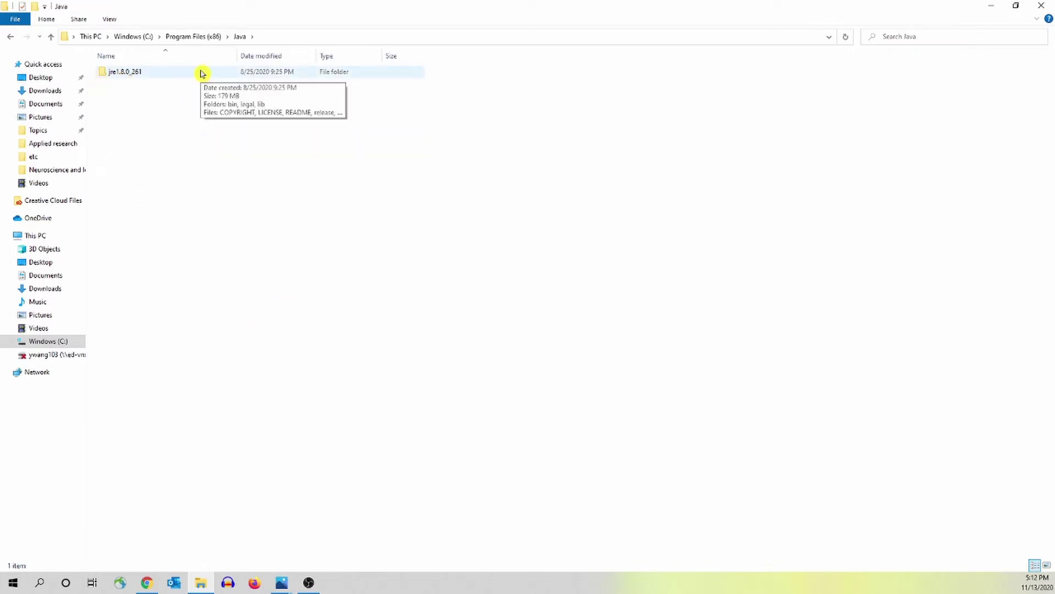
- Open jre1.8.0_261 and copy its path C:\Program Files (x86)\Java\jre1.8.0_261 from the address bar
double_click(279, 75)
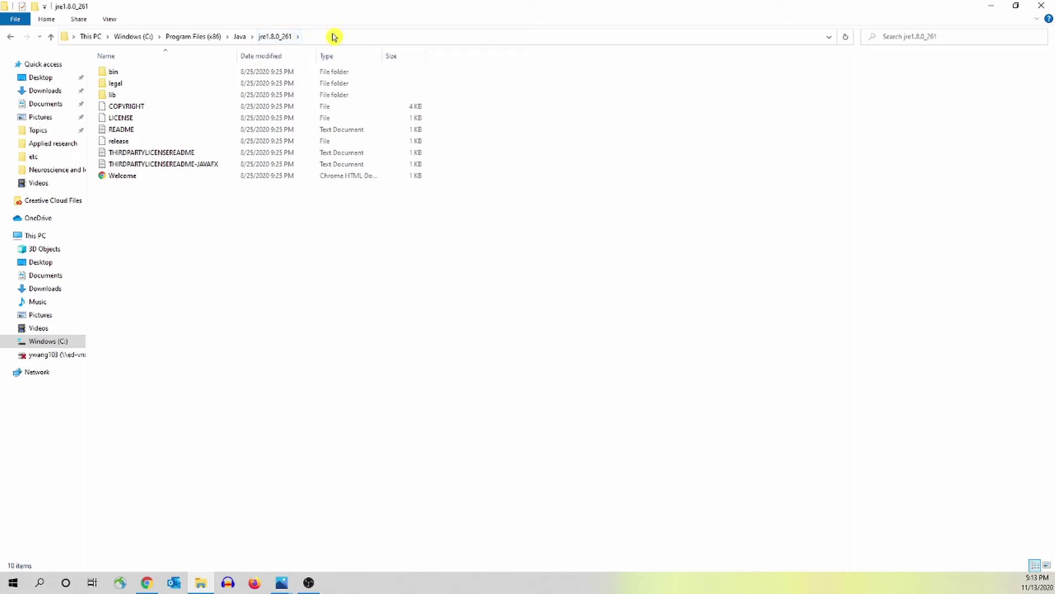
left_click(334, 37)
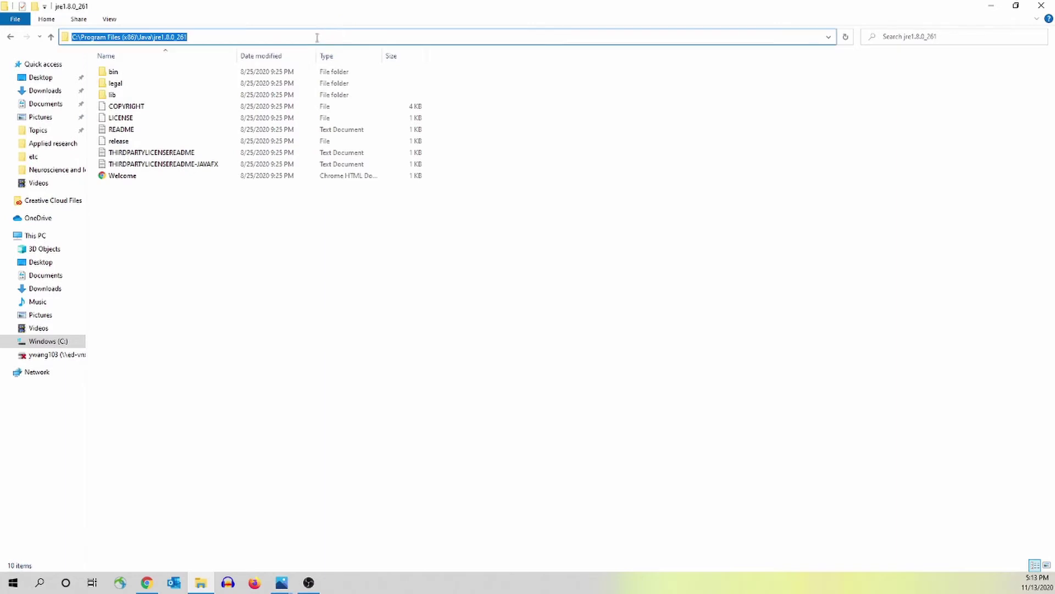
right_click(169, 36)
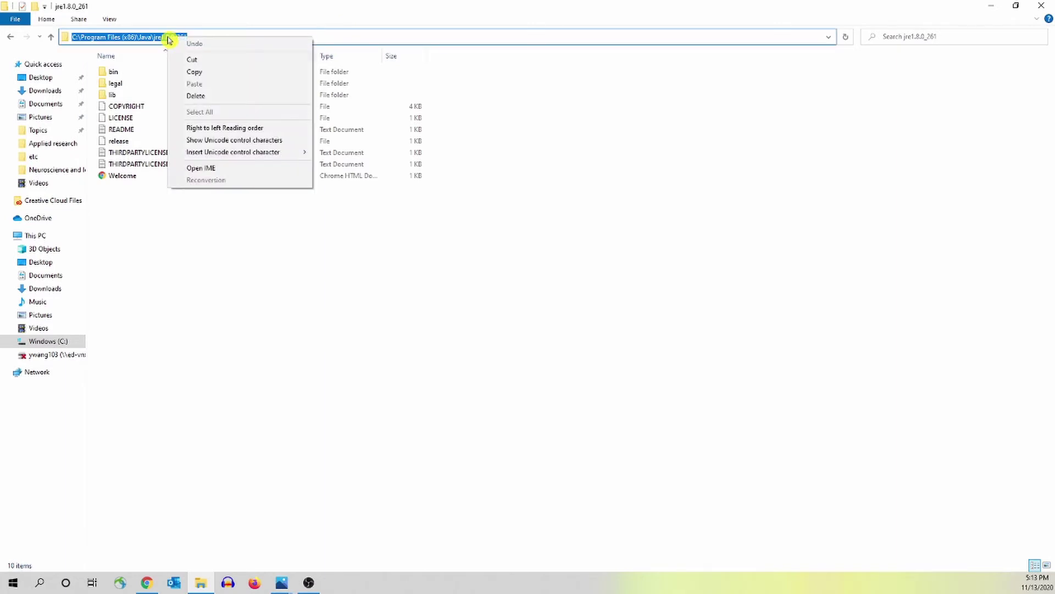
left_click(220, 73)
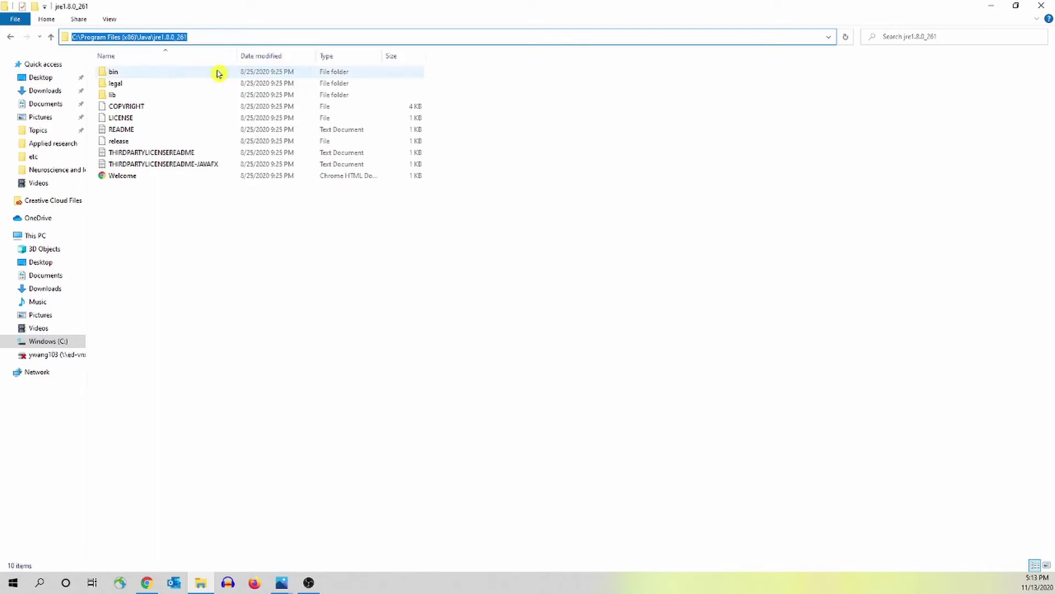
- Launch Startup settings from the Gephi group in the Start menu
left_click(15, 588)
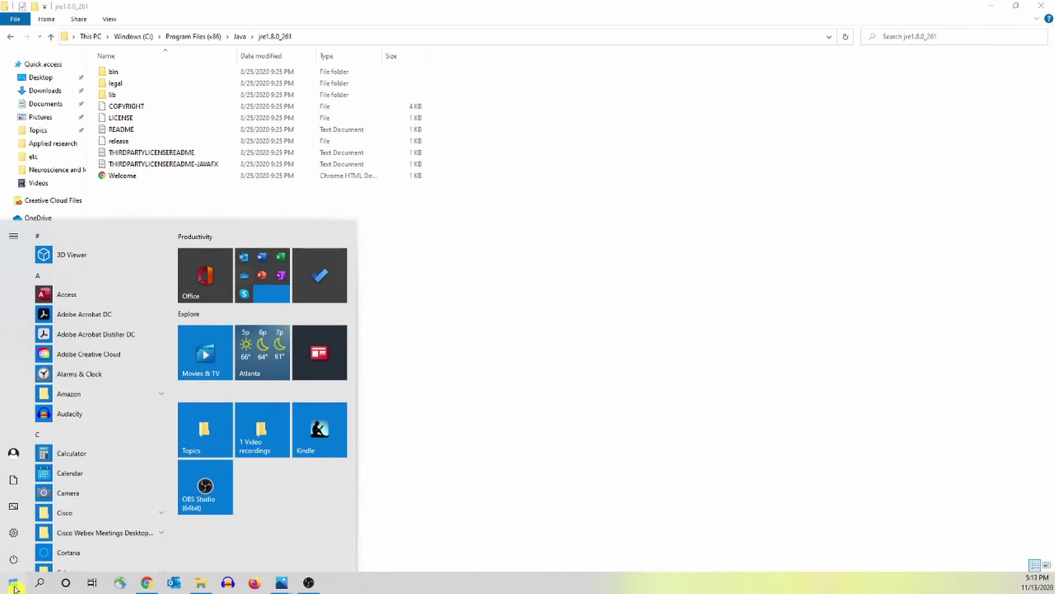
scroll(113, 431, "down", 3)
scroll(114, 435, "down", 5)
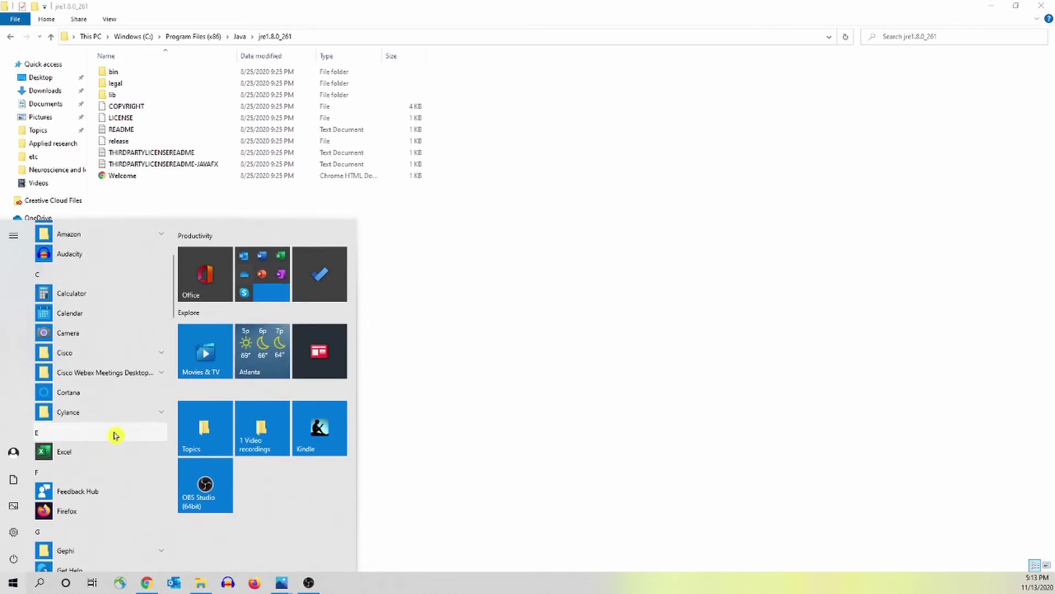
left_click(99, 347)
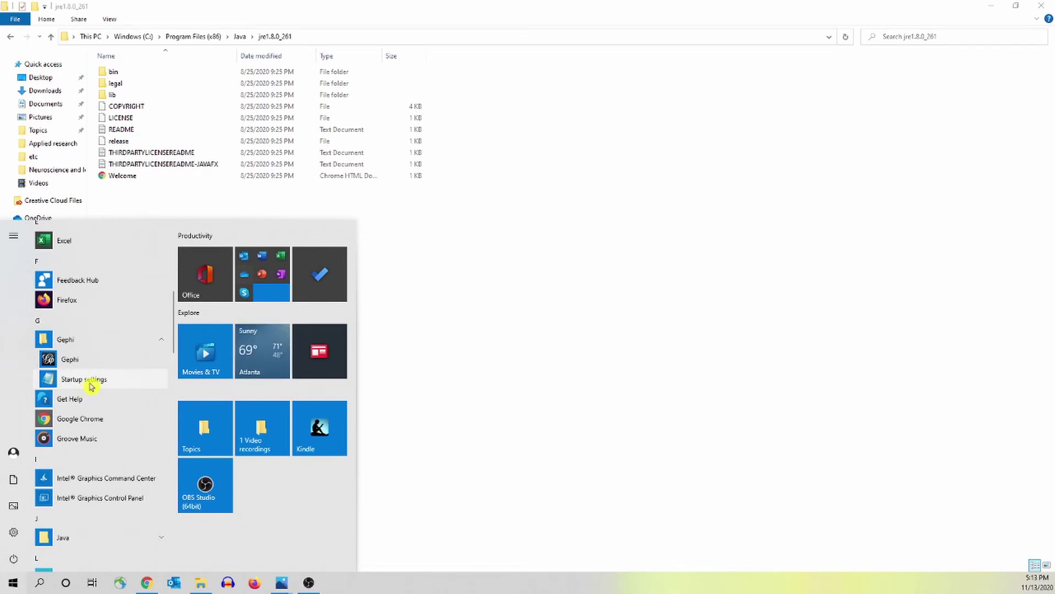
left_click(91, 387)
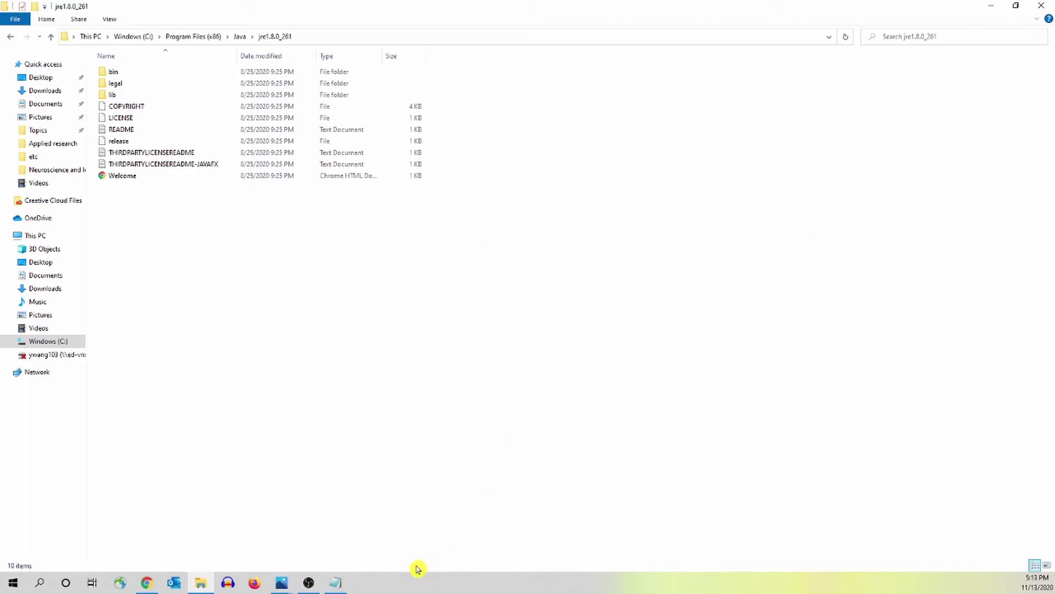
- Bring the Notepad gephi settings file forward, shift it right, and keep Word Wrap enabled
left_click(336, 586)
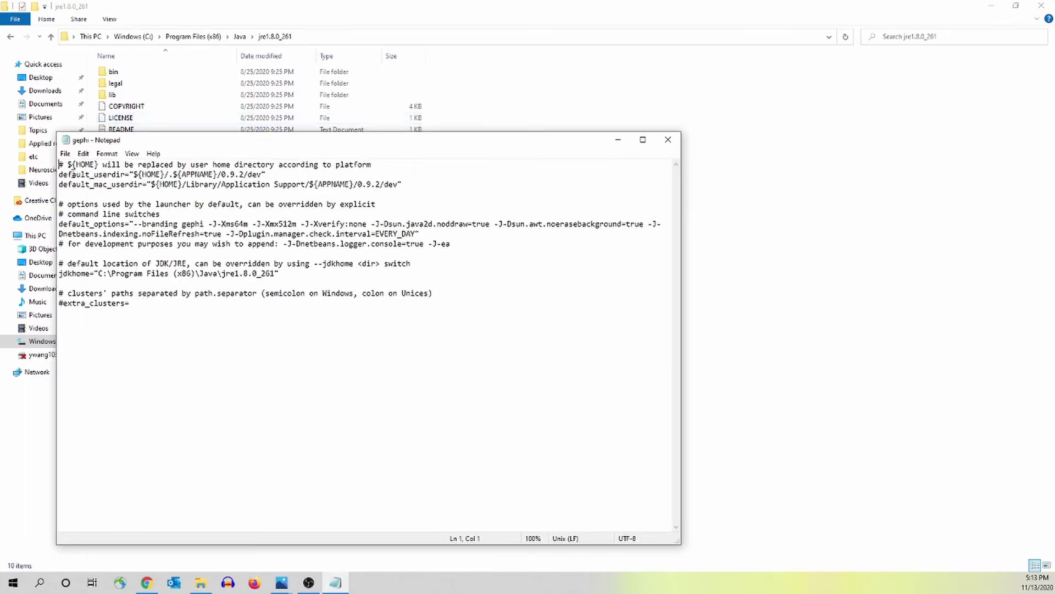
left_click_drag(157, 142, 276, 149)
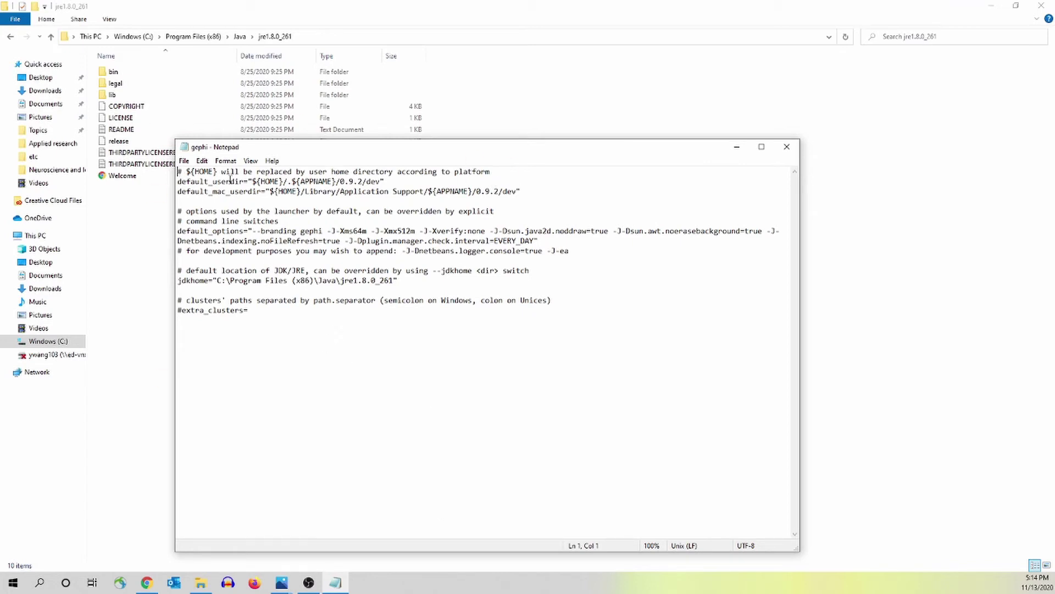
left_click(226, 161)
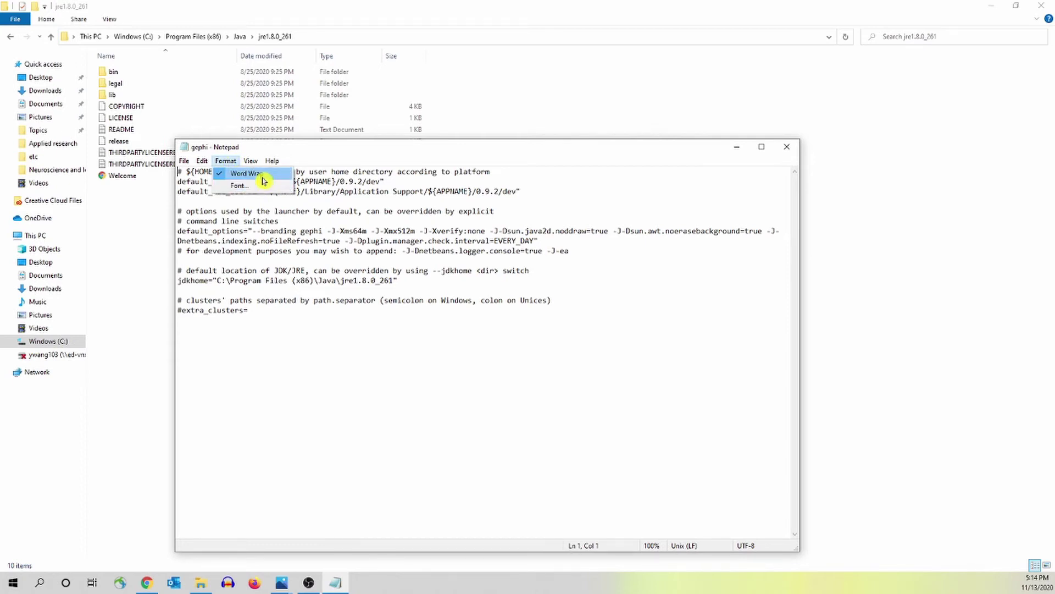
left_click(309, 324)
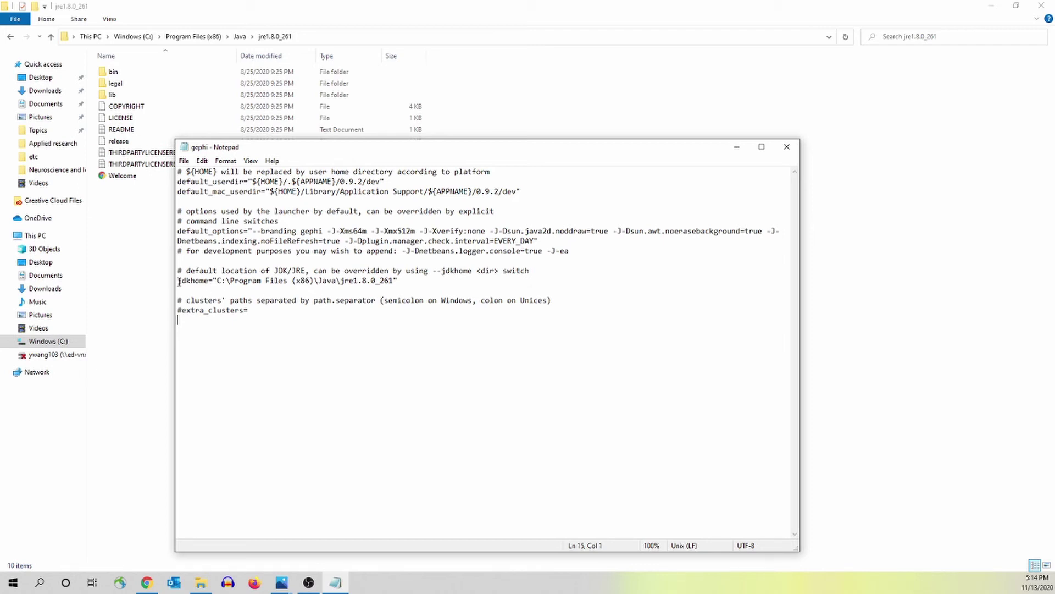
- Remove a stray # and delete the old path value on the jdkhome line
type("#")
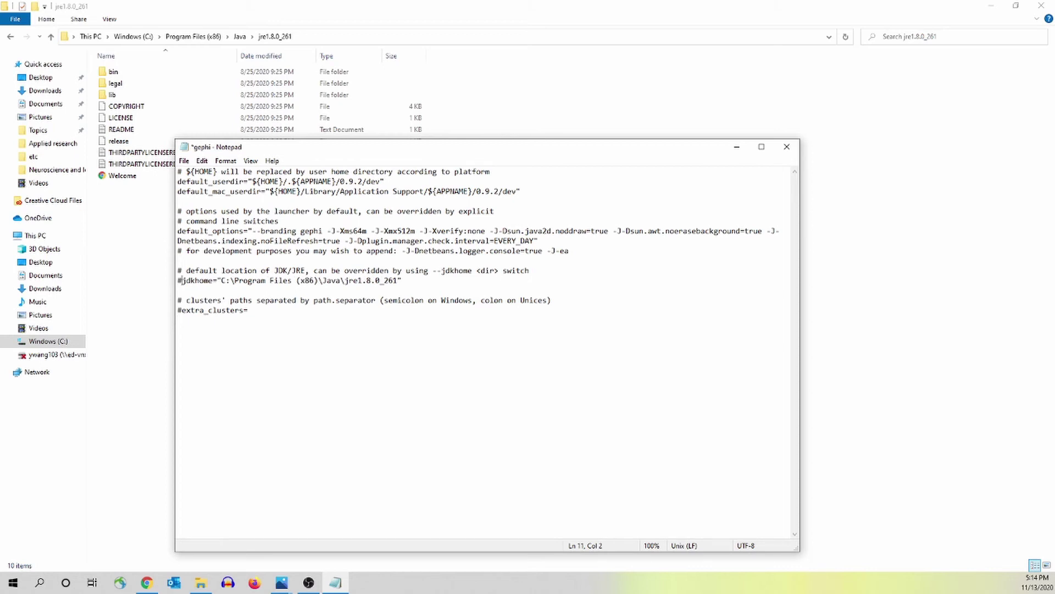
key("BackSpace")
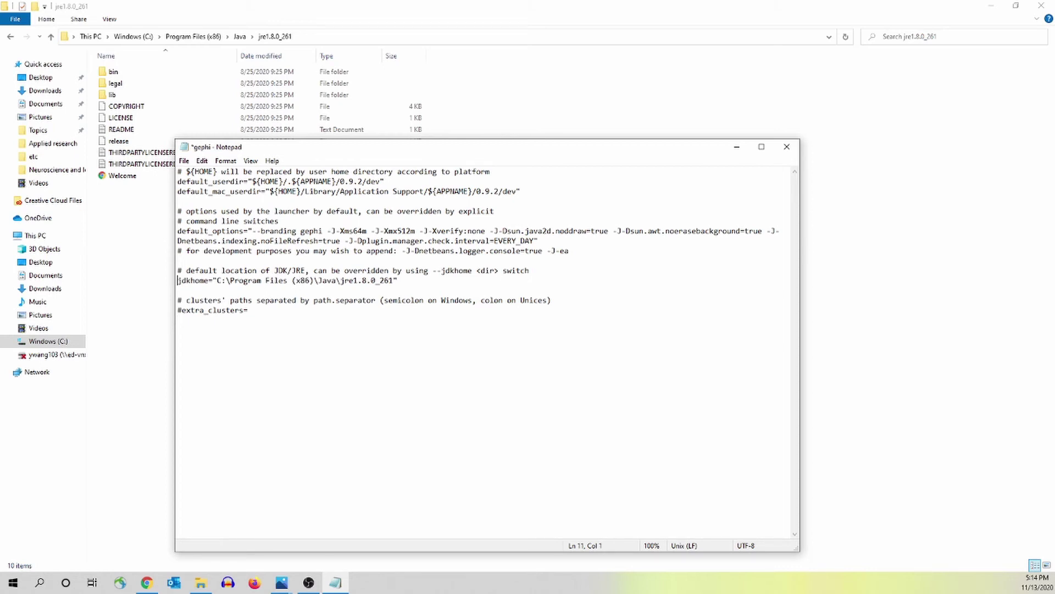
left_click(191, 290)
double_click(214, 279)
mouse_move(213, 278)
left_mouse_down()
mouse_move(181, 270)
mouse_move(212, 281)
left_mouse_up()
left_click(197, 291)
left_click_drag(217, 281, 393, 281)
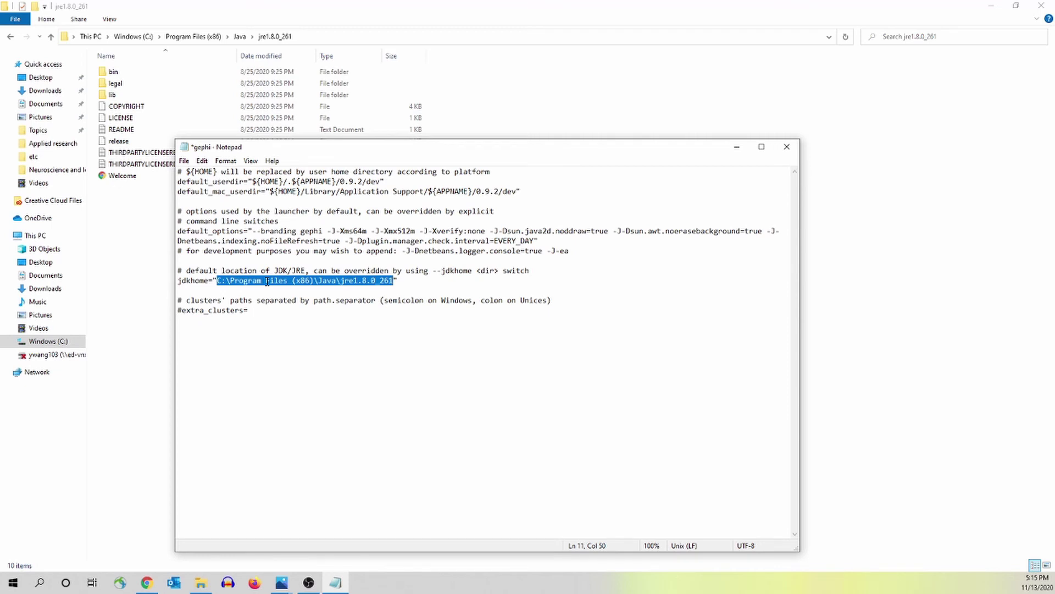
key("Delete")
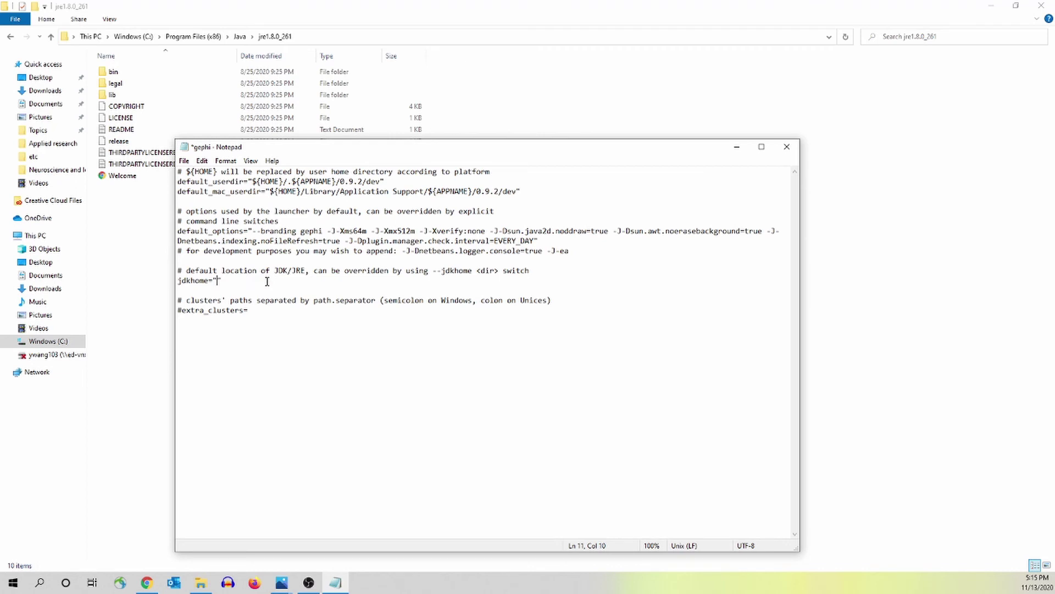
- Paste C:\Program Files (x86)\Java\jre1.8.0_261 into jdkhome, save gephi.conf, and minimize Explorer
right_click(217, 281)
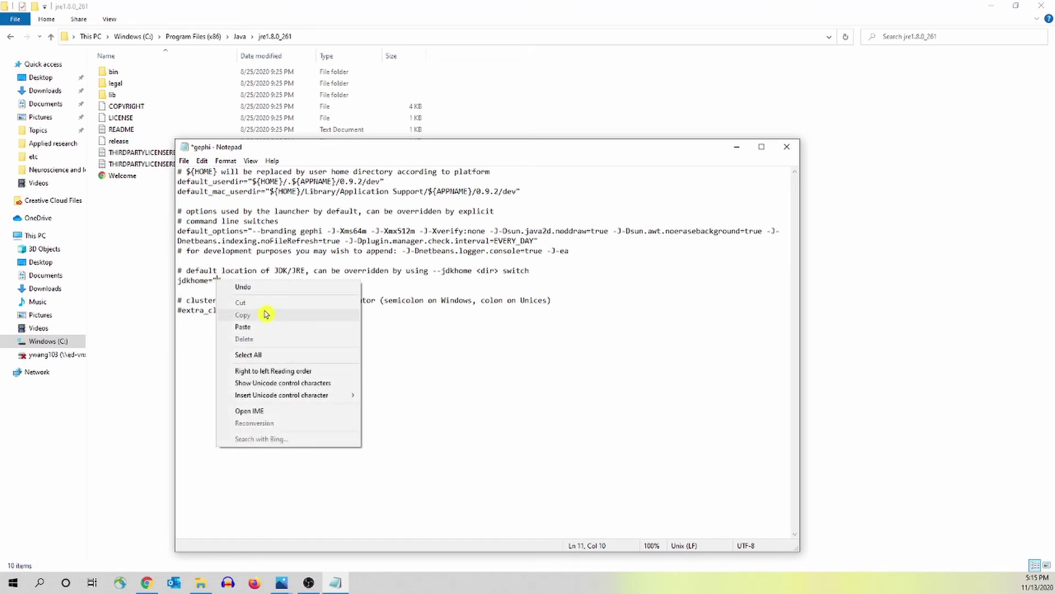
left_click(263, 328)
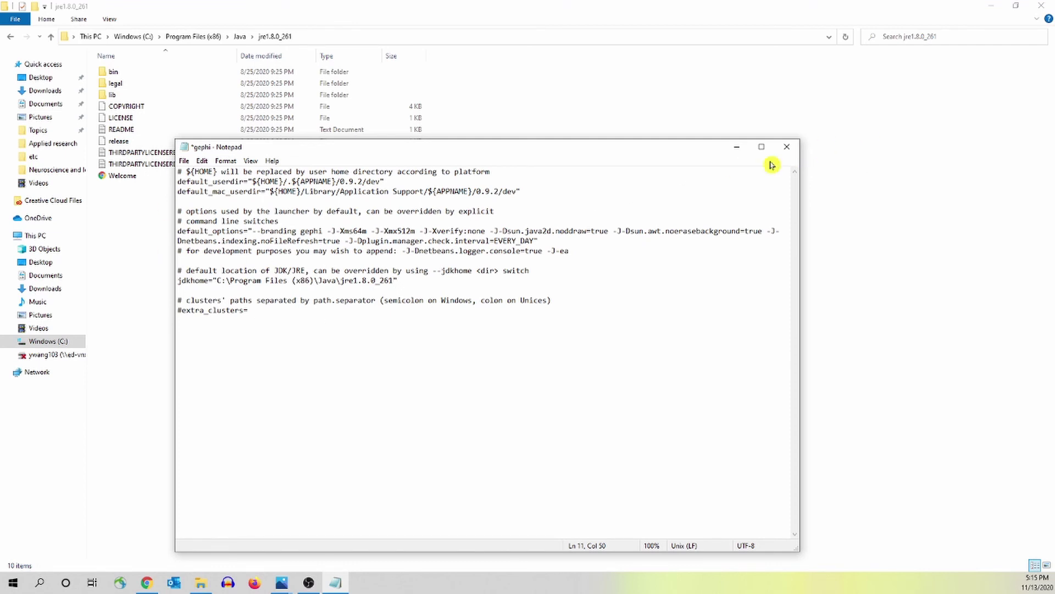
left_click(786, 147)
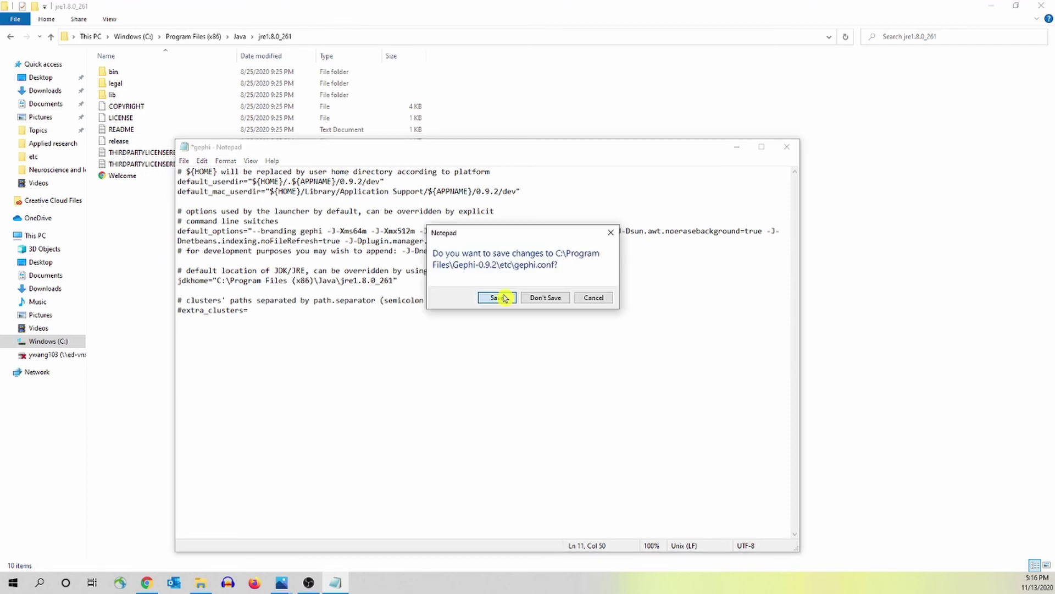
left_click(497, 298)
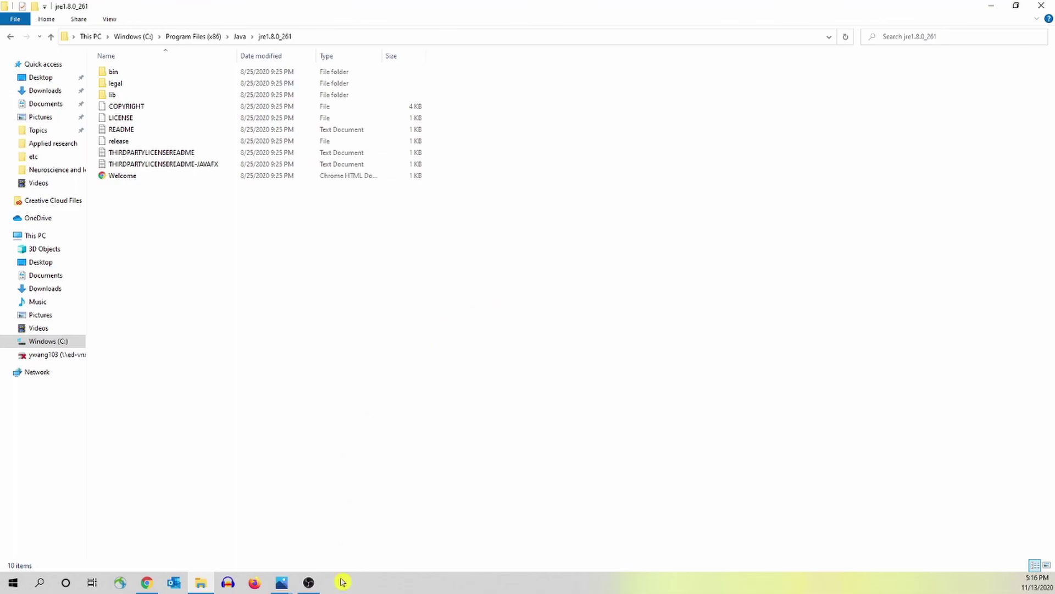
left_click(991, 5)
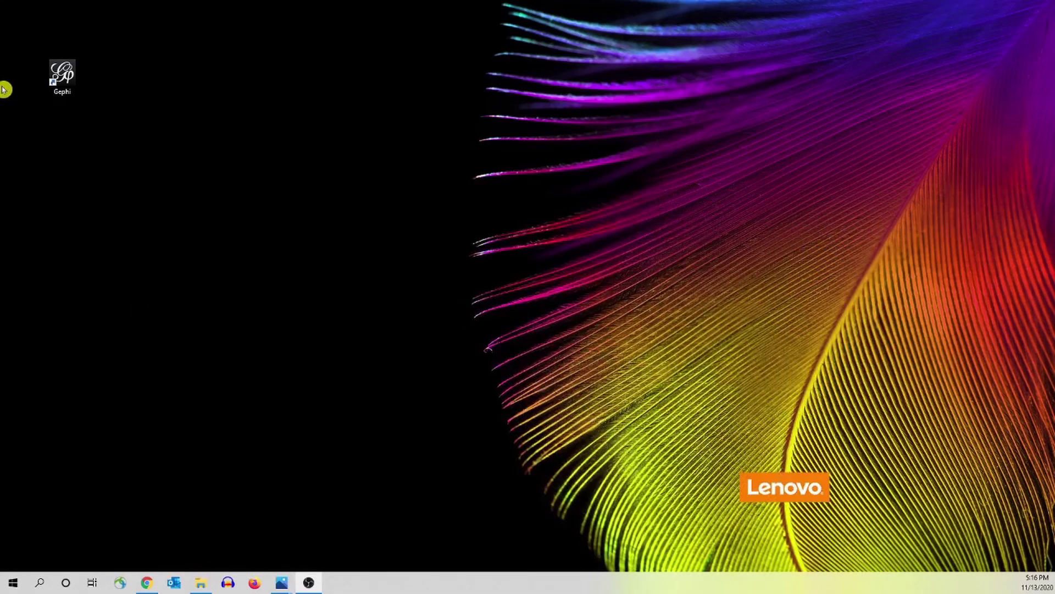
- Launch Gephi 0.9.2 from the desktop shortcut, opening an empty Overview workspace
double_click(69, 76)
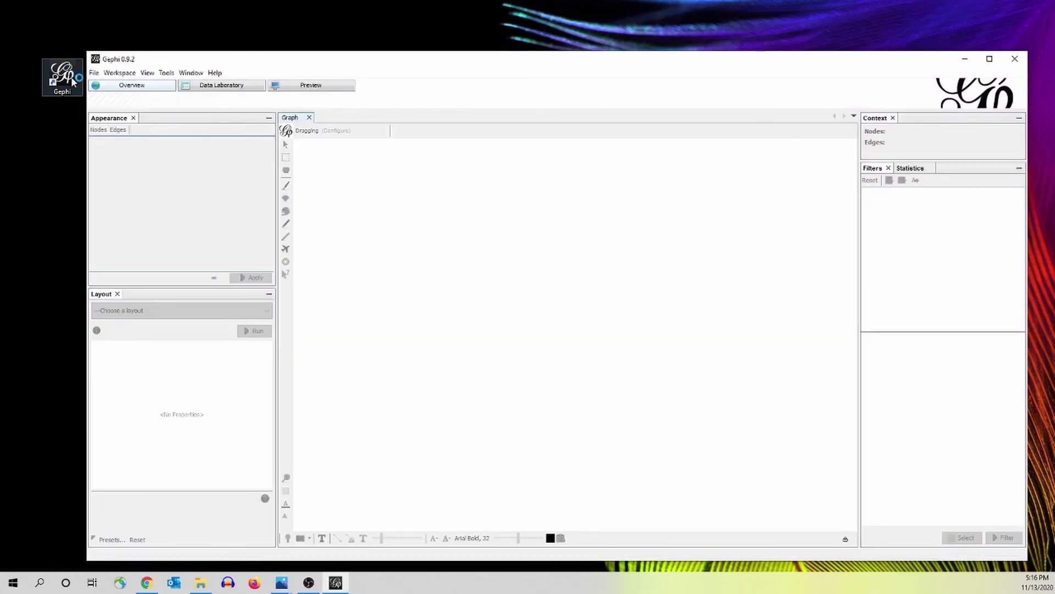
left_click(430, 293)
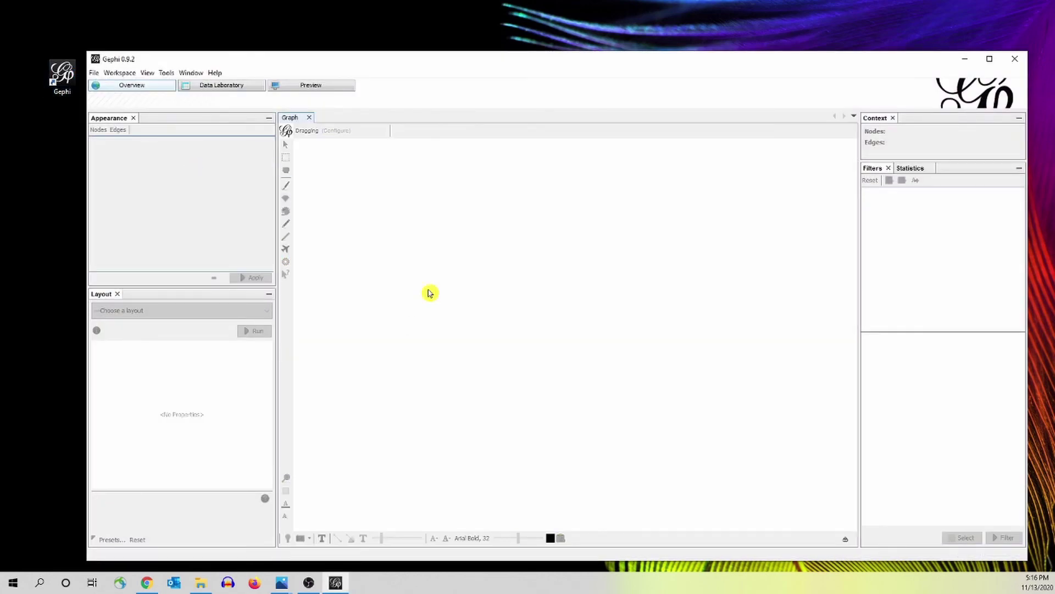